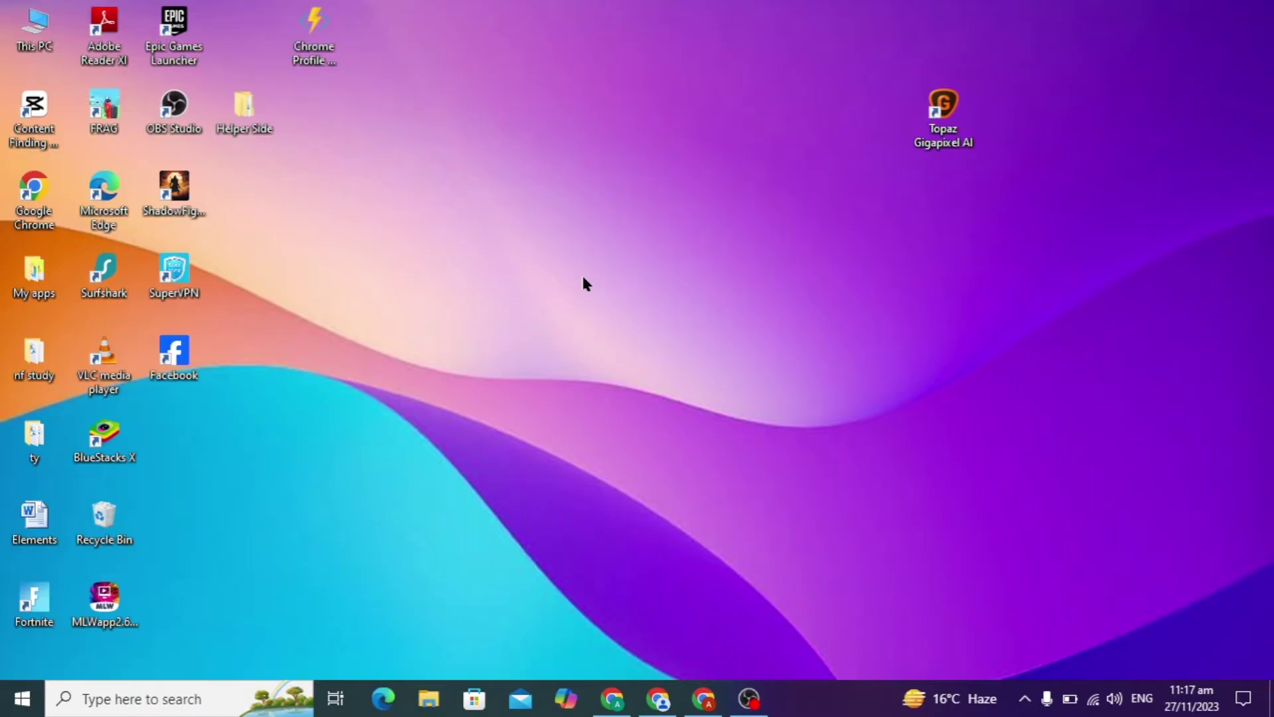
# Bring up the shortcut menu for the This PC desktop icon.
pyautogui.rightClick(47, 43)
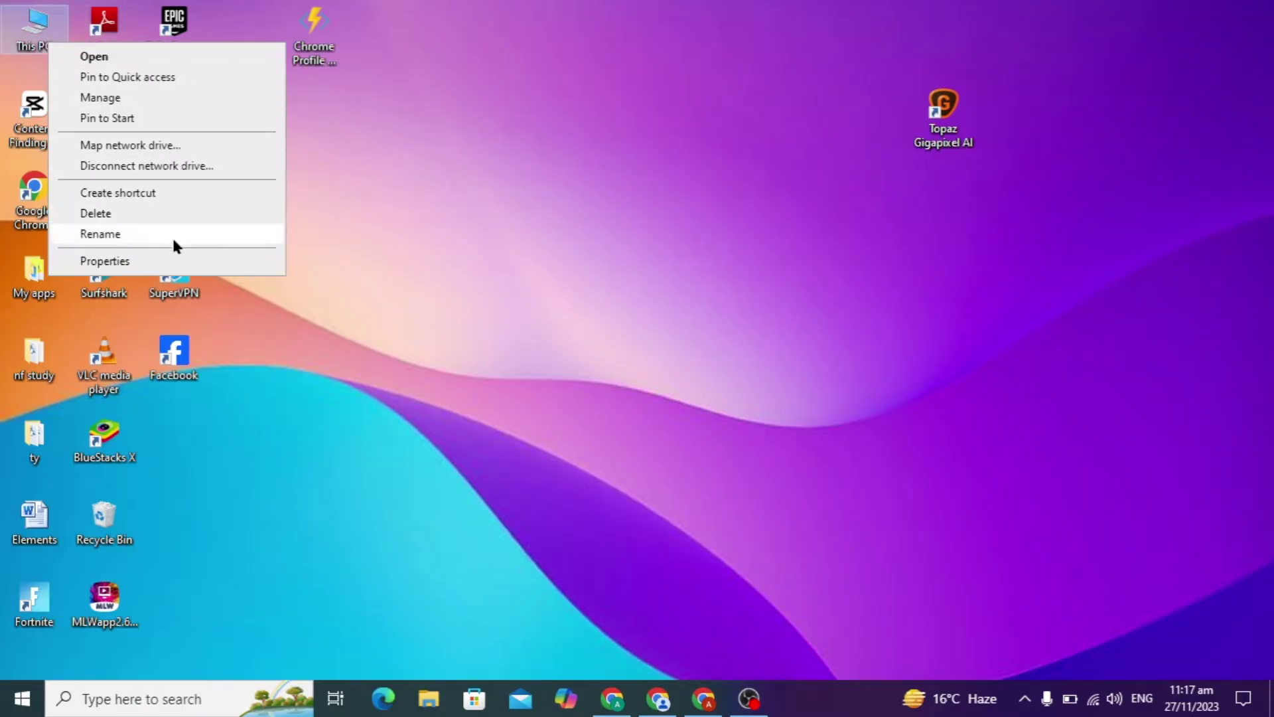
# Choose Properties to show the System > About page in Settings.
pyautogui.click(200, 261)
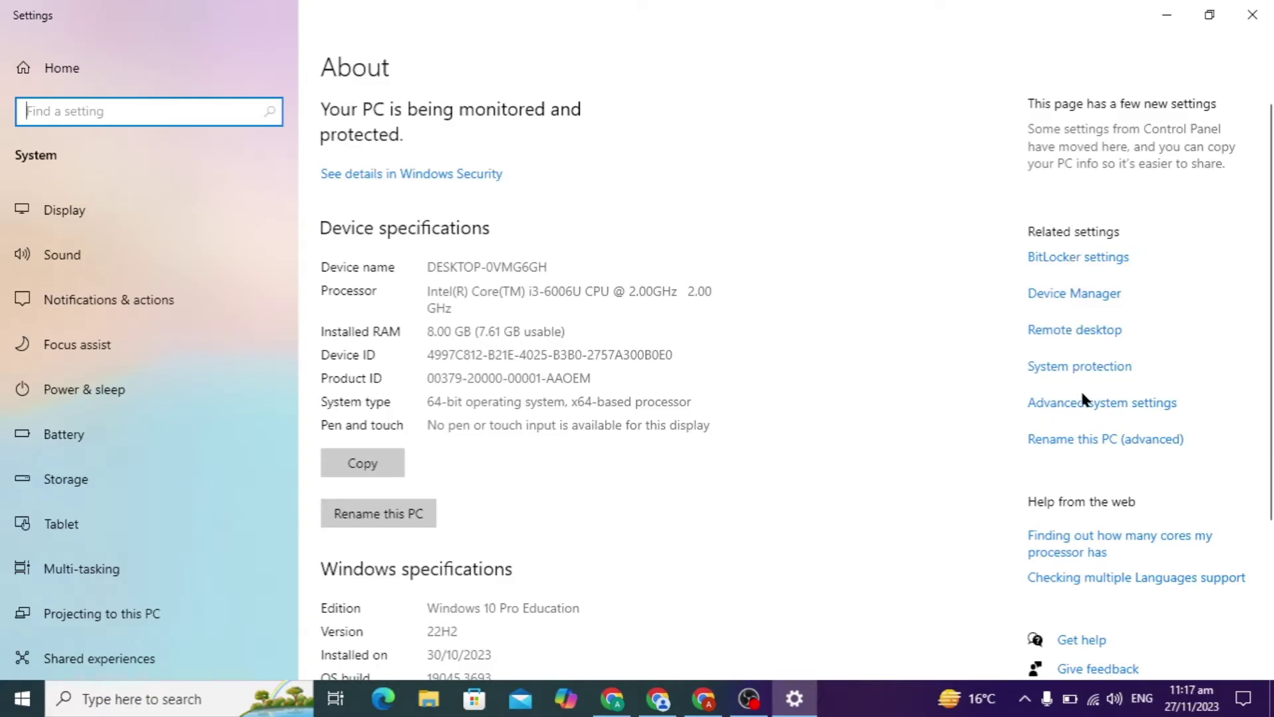
# Open Virtual Memory via Advanced system settings and the Performance Options Advanced tab.
pyautogui.click(1121, 410)
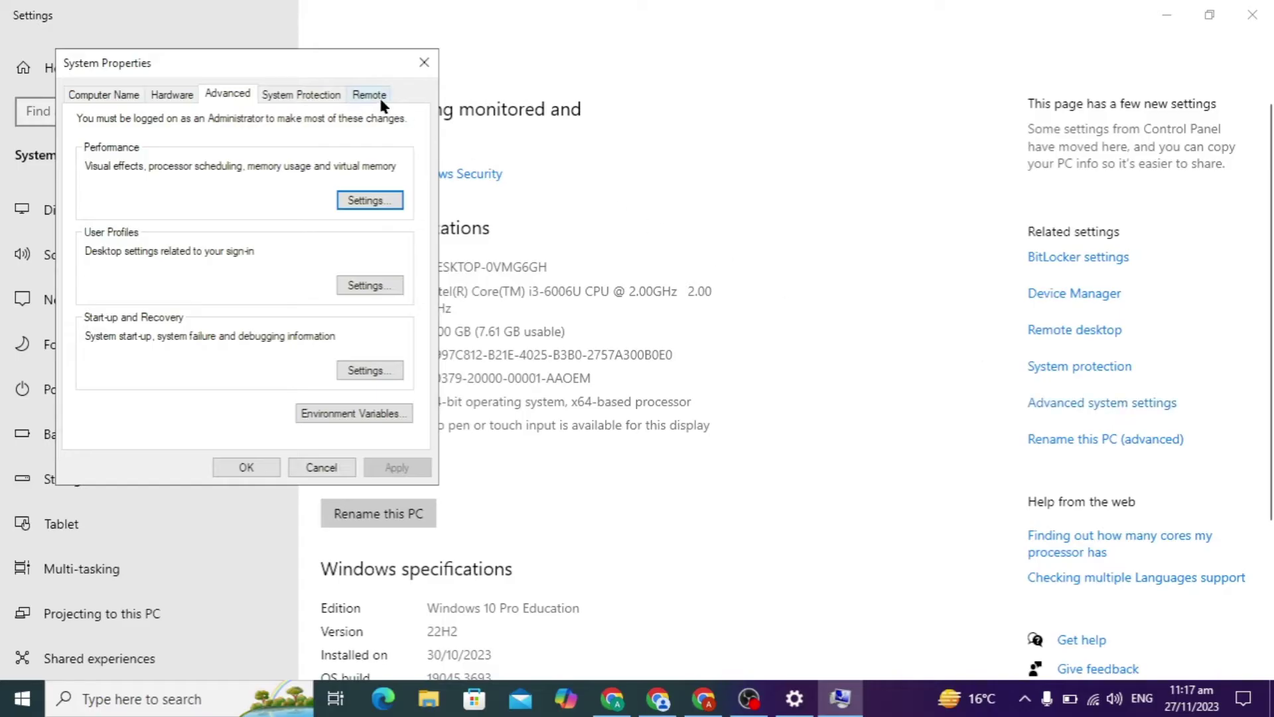
pyautogui.moveTo(342, 63); pyautogui.dragTo(829, 47)
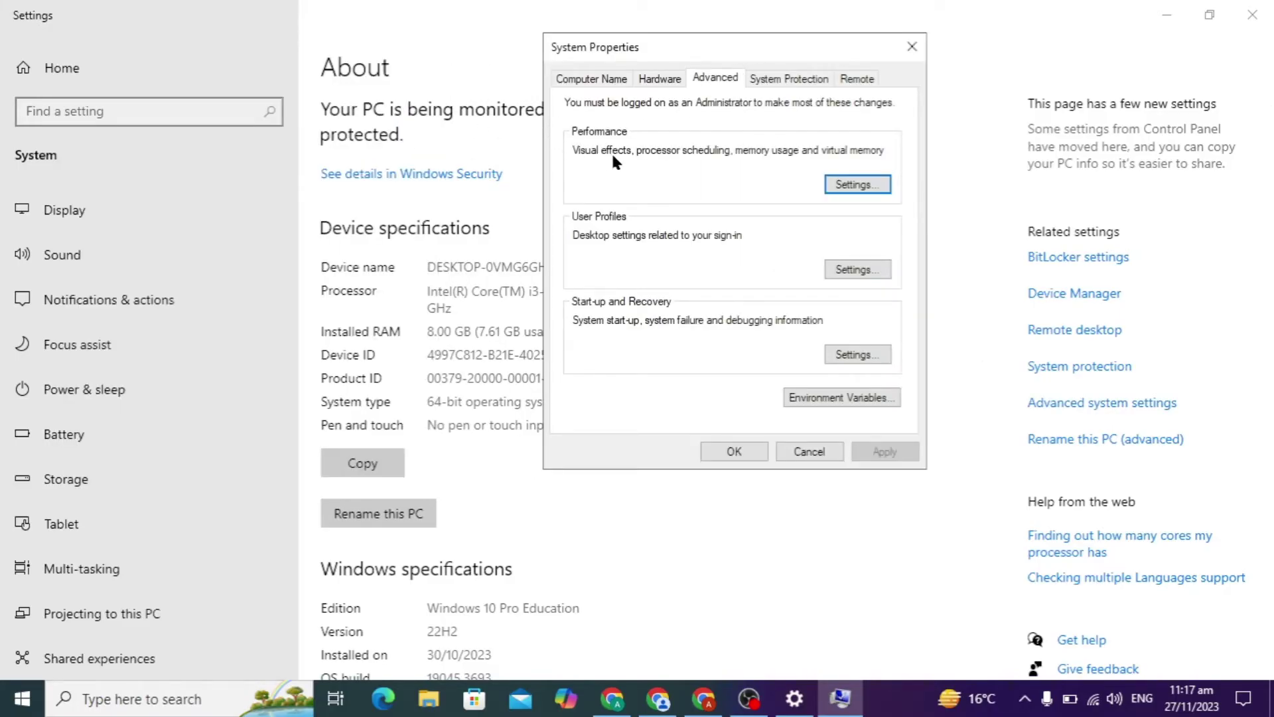
pyautogui.click(880, 183)
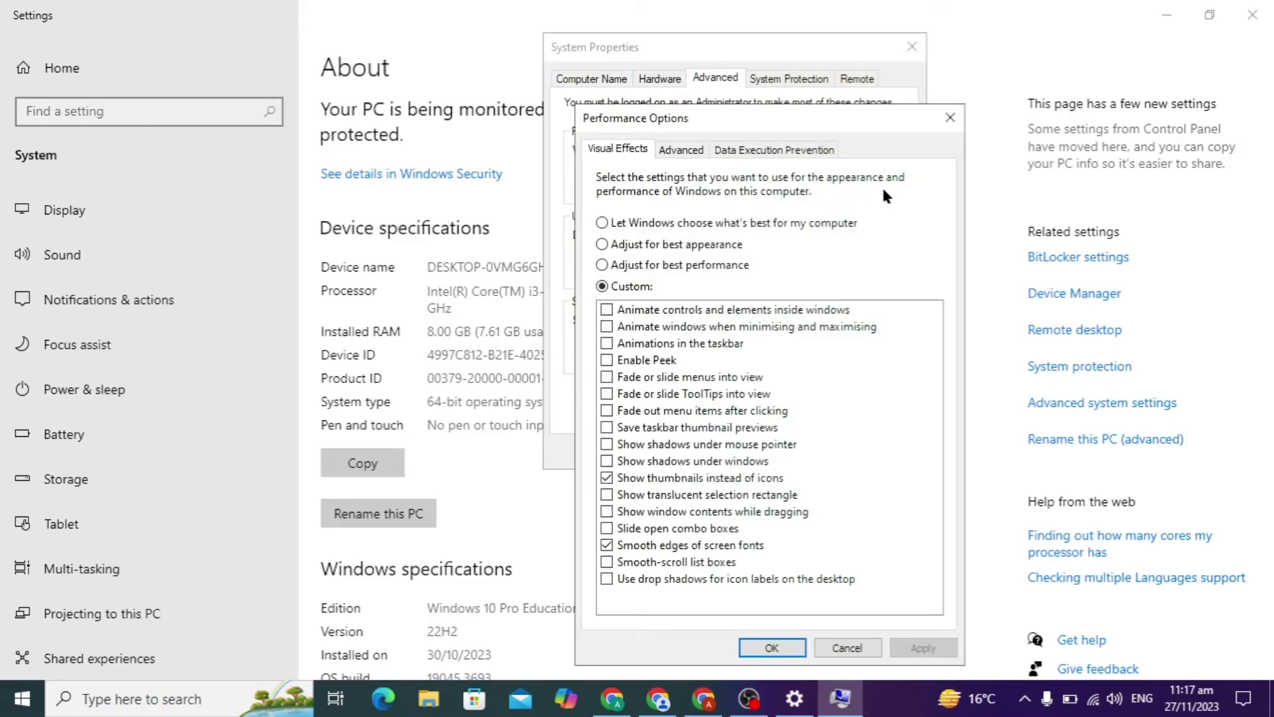
pyautogui.click(687, 152)
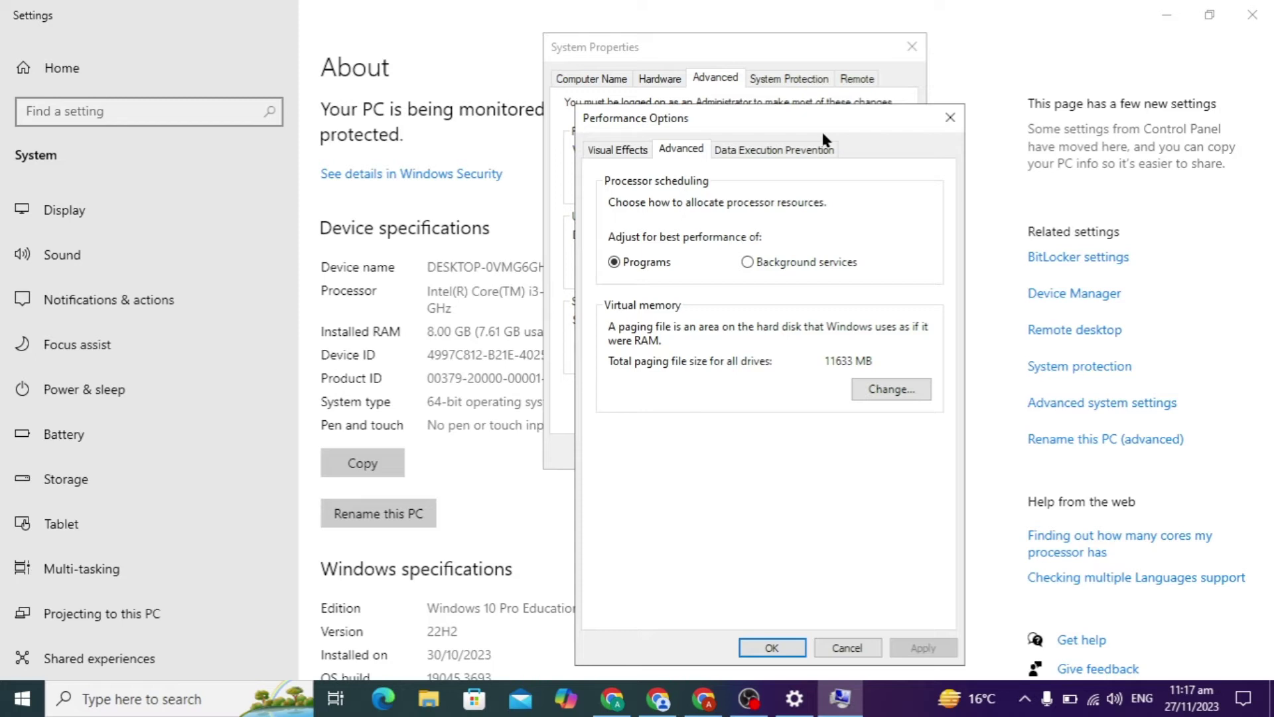
pyautogui.click(904, 396)
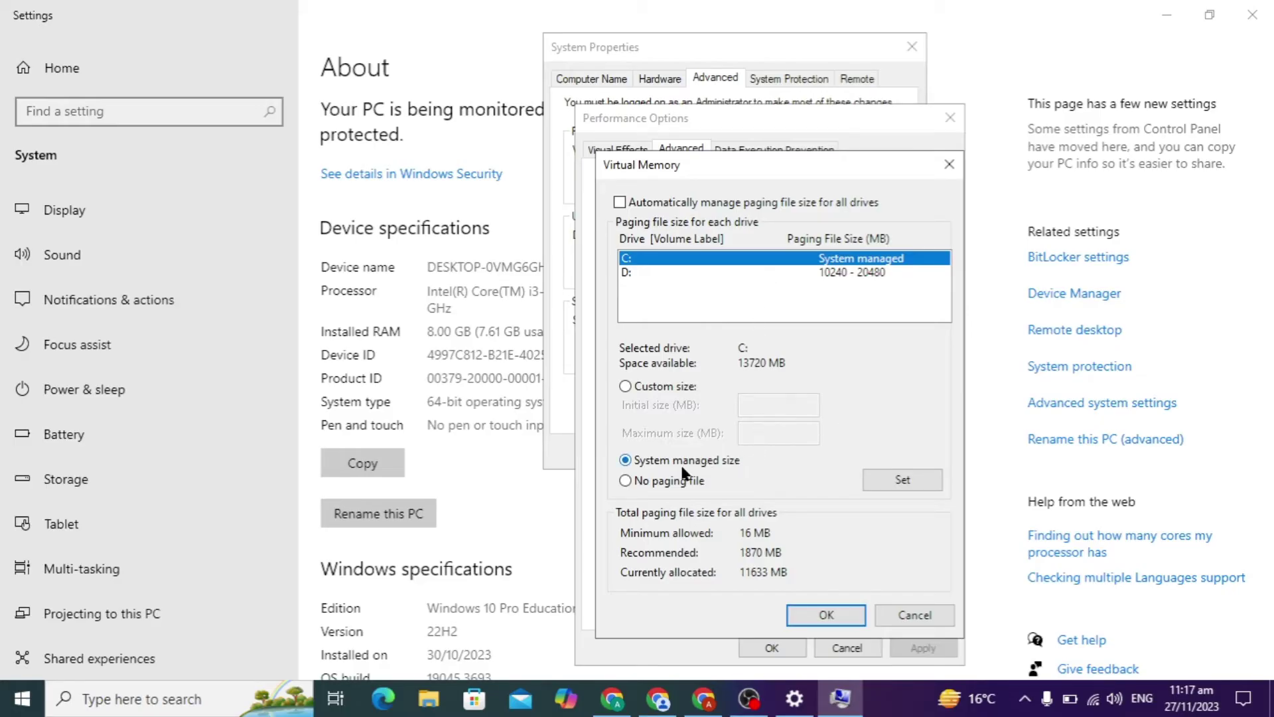
# Switch C: to Custom size with 1393 MB initial and 3540 MB maximum.
pyautogui.click(626, 385)
pyautogui.click(783, 404)
pyautogui.click(787, 404)
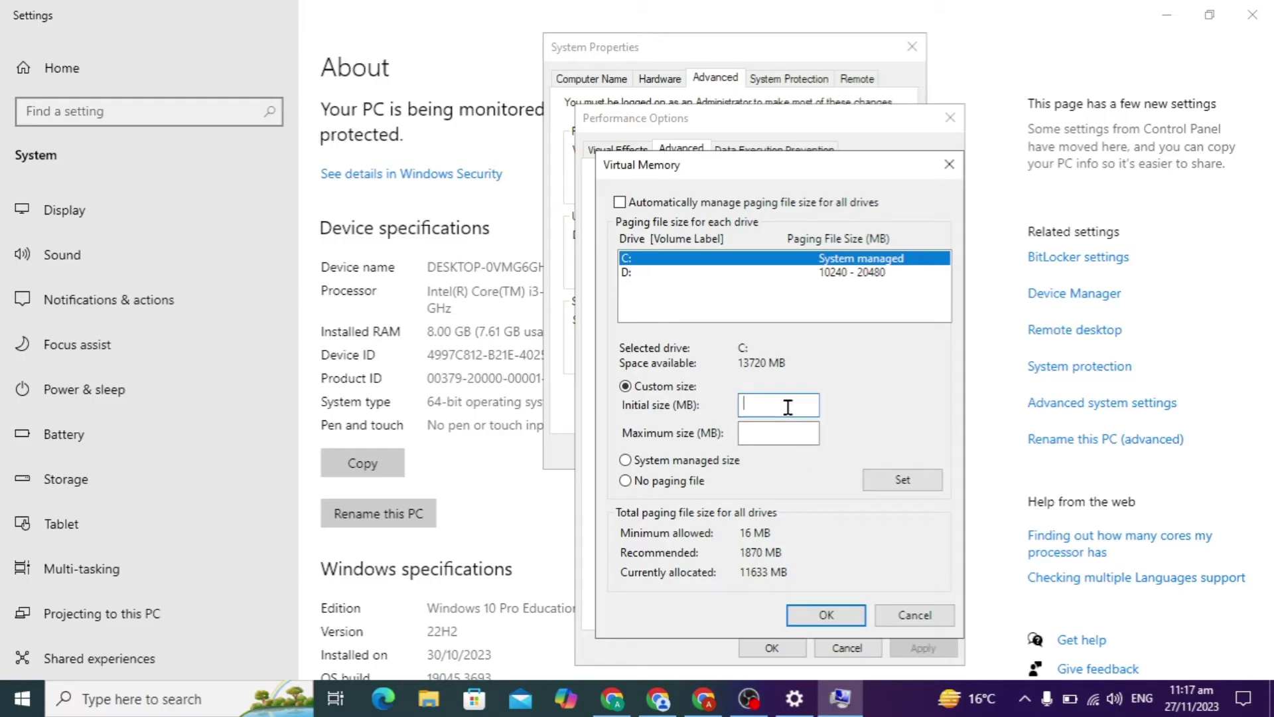
pyautogui.write('1')
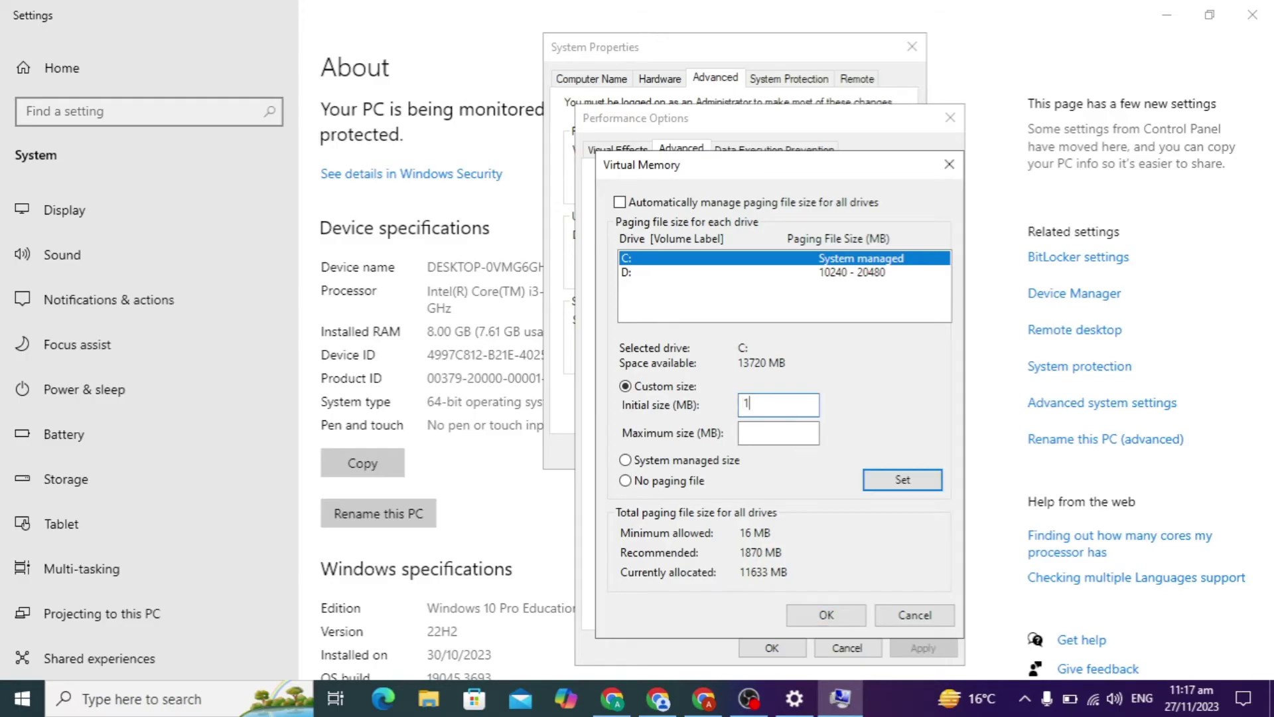
pyautogui.write('393')
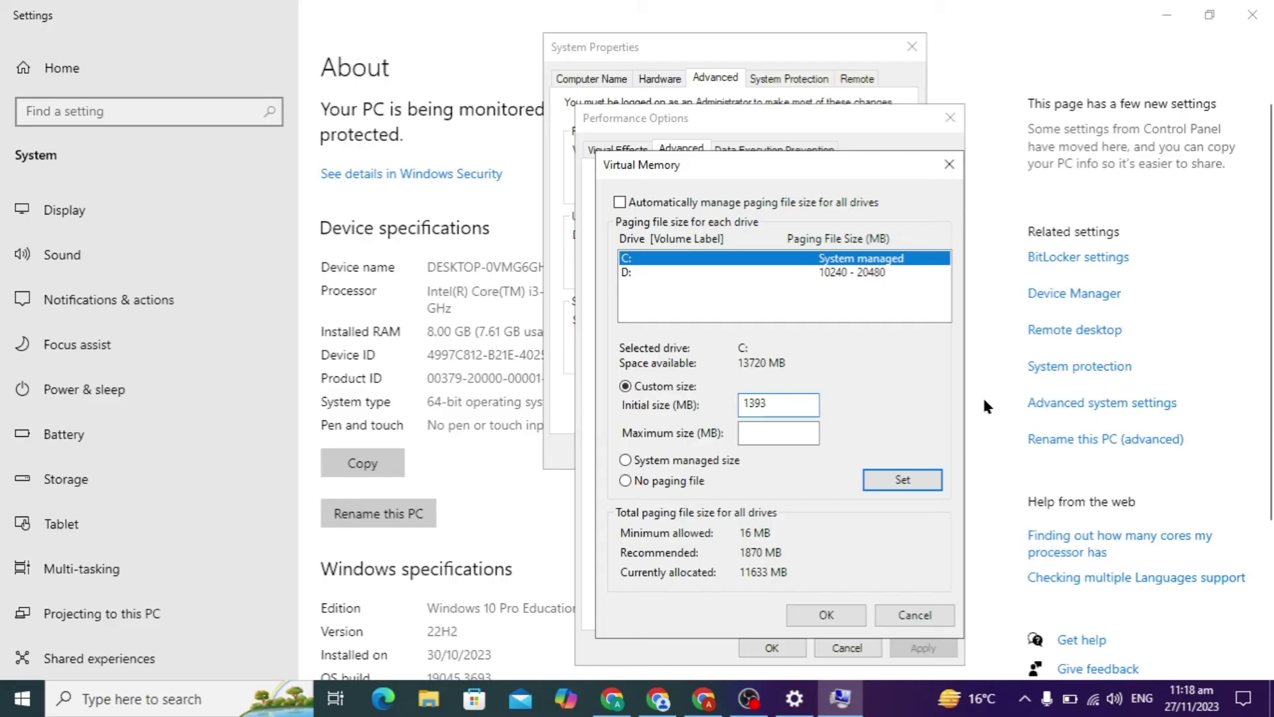
pyautogui.click(779, 431)
pyautogui.write('3')
pyautogui.write('540')
pyautogui.click(902, 480)
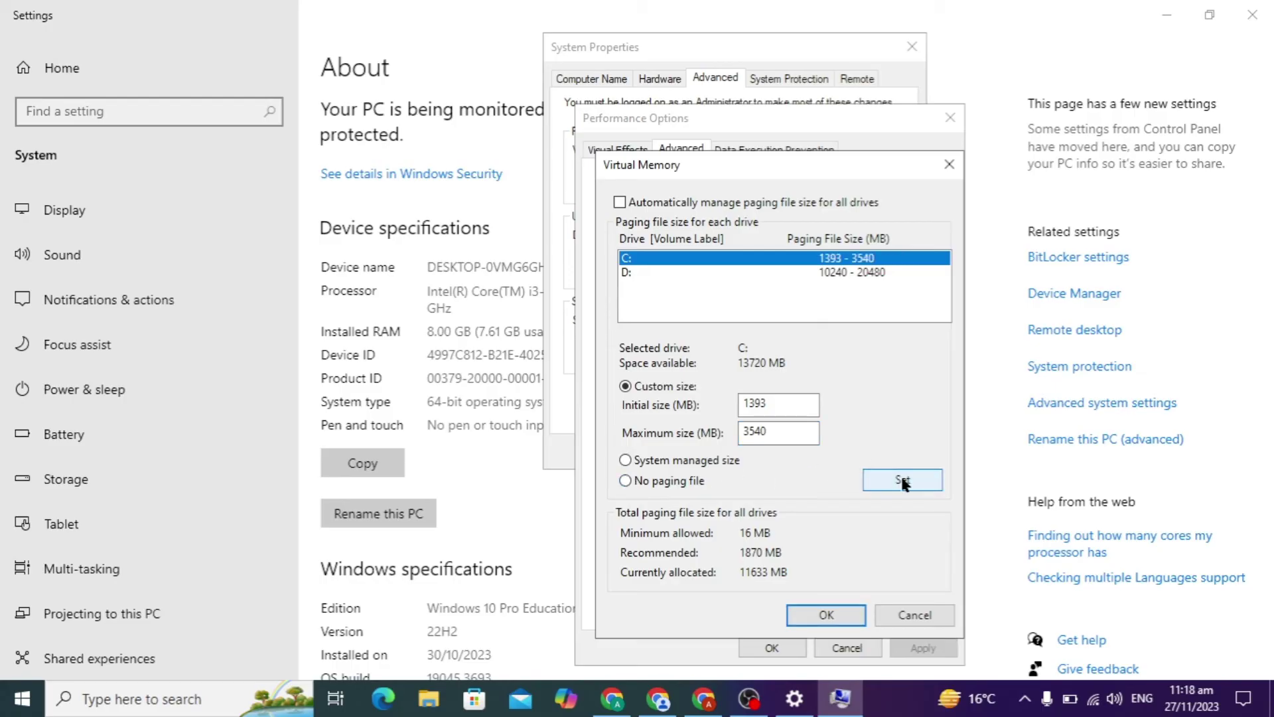
# Confirm Virtual Memory, Performance Options and System Properties, then close the Settings window.
pyautogui.click(826, 614)
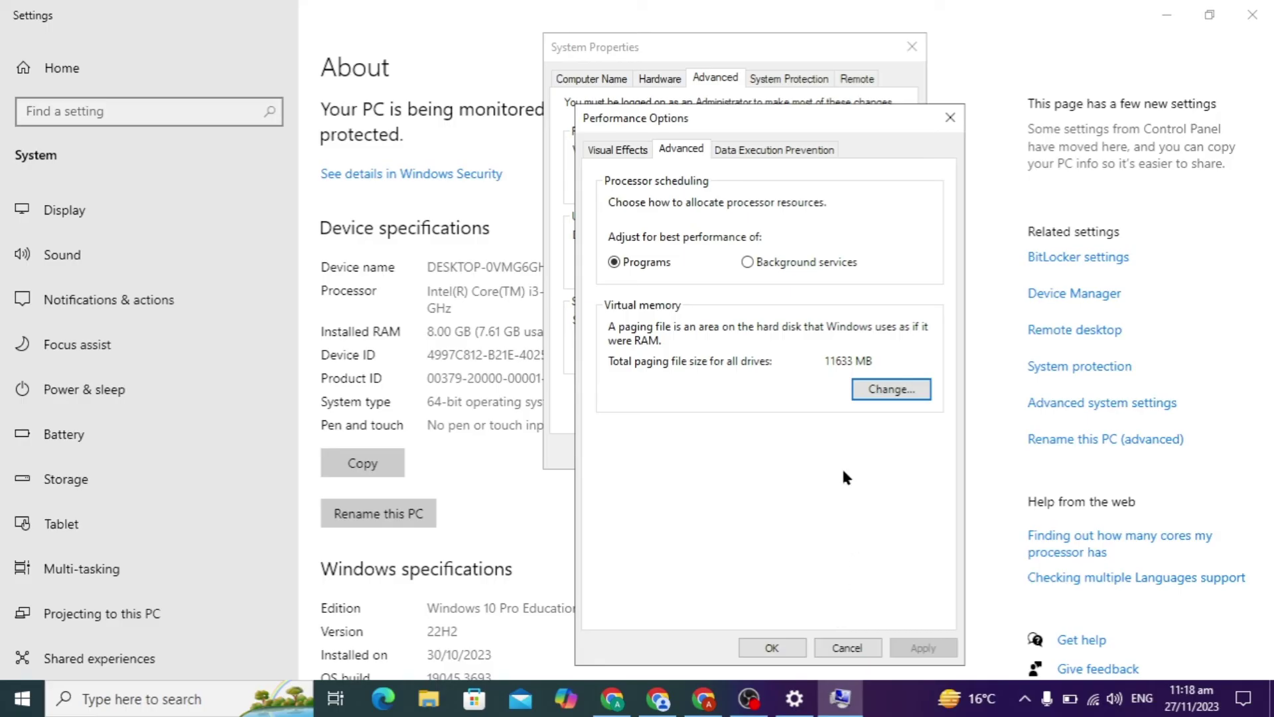
pyautogui.click(767, 647)
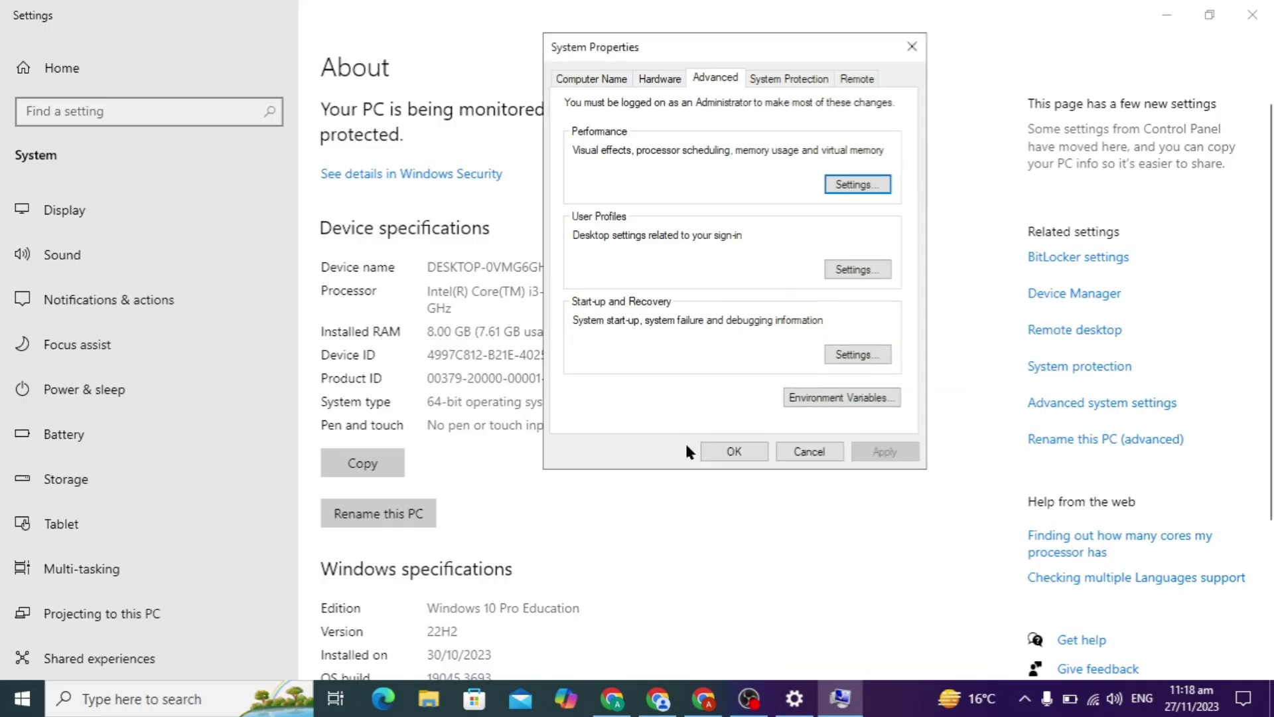
pyautogui.click(734, 452)
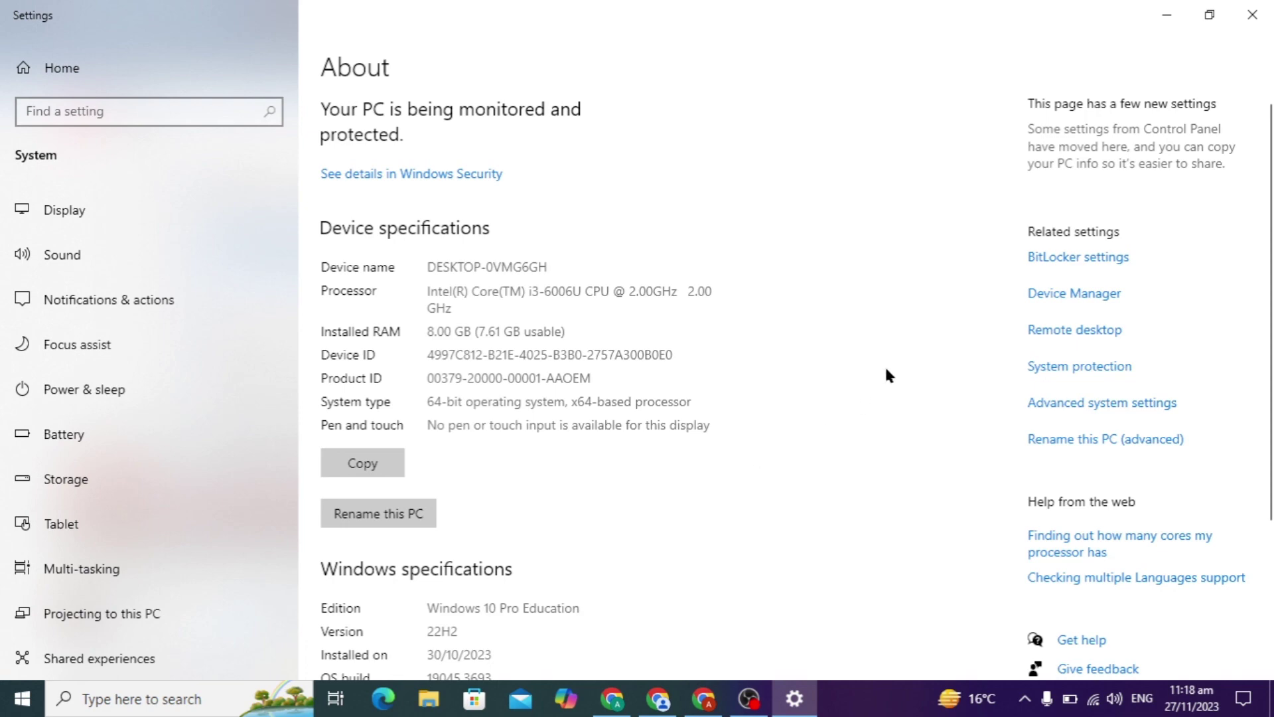
pyautogui.click(1253, 14)
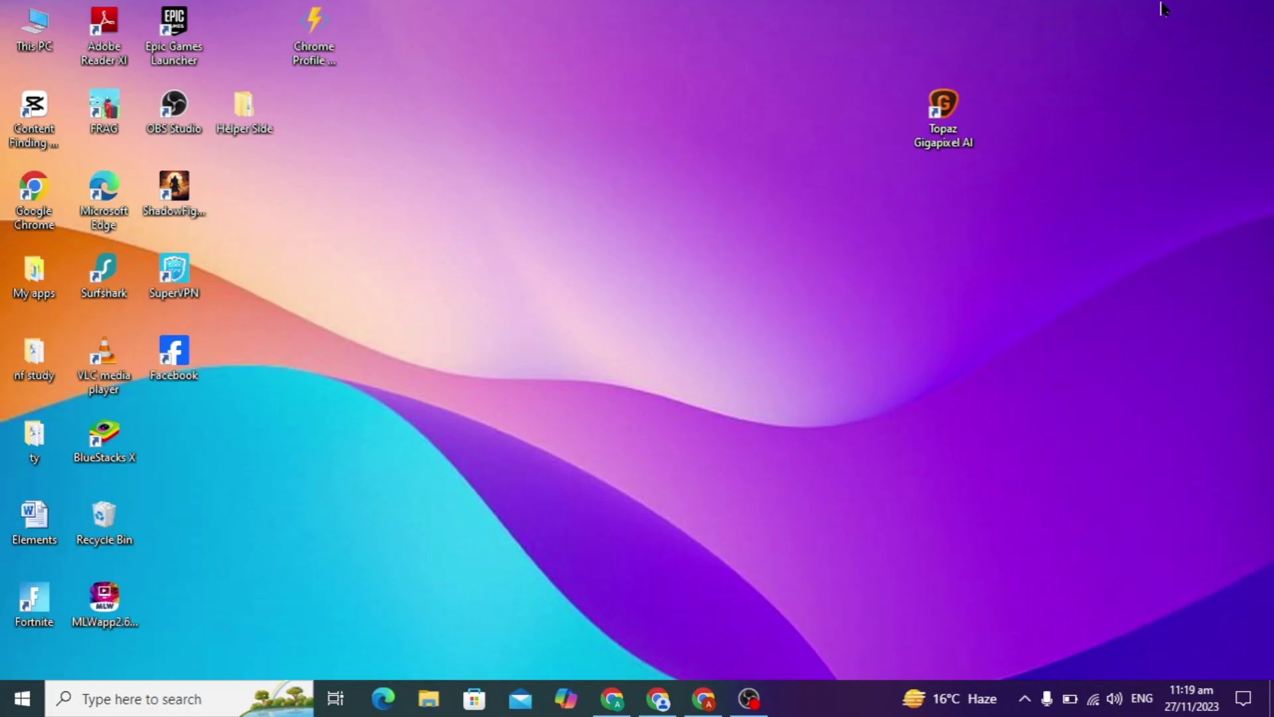